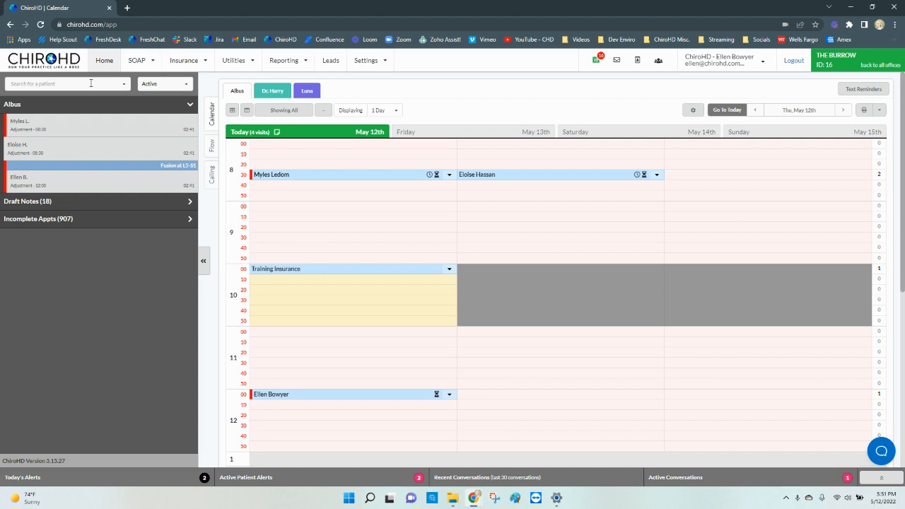
Step: Open the case list of the patient booked at 10:00 on May 12th, without scheduling anything in the past
{"action": "left_click", "coordinate": [287, 278]}
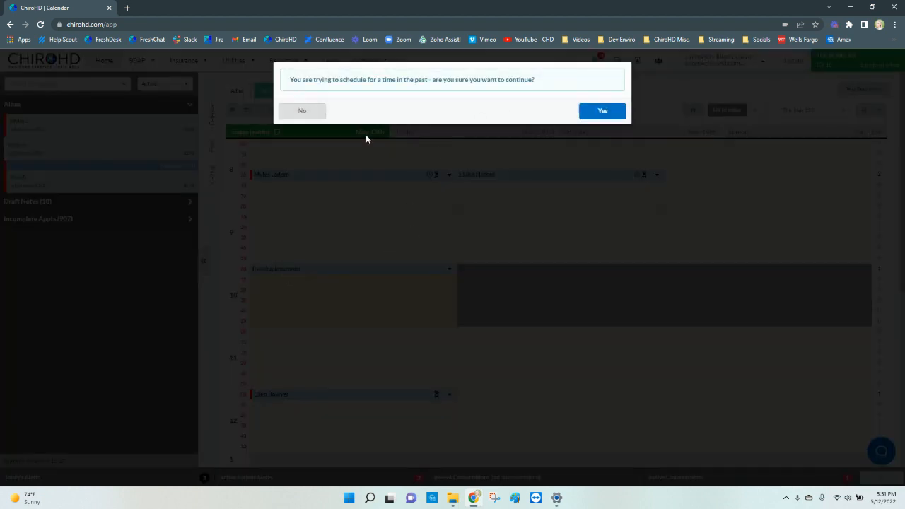
{"action": "left_click", "coordinate": [318, 114]}
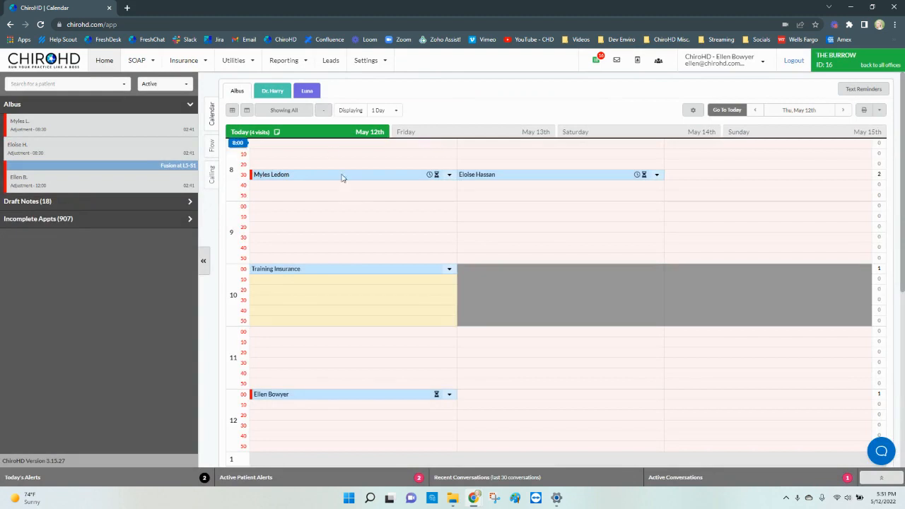
{"action": "left_click", "coordinate": [359, 272]}
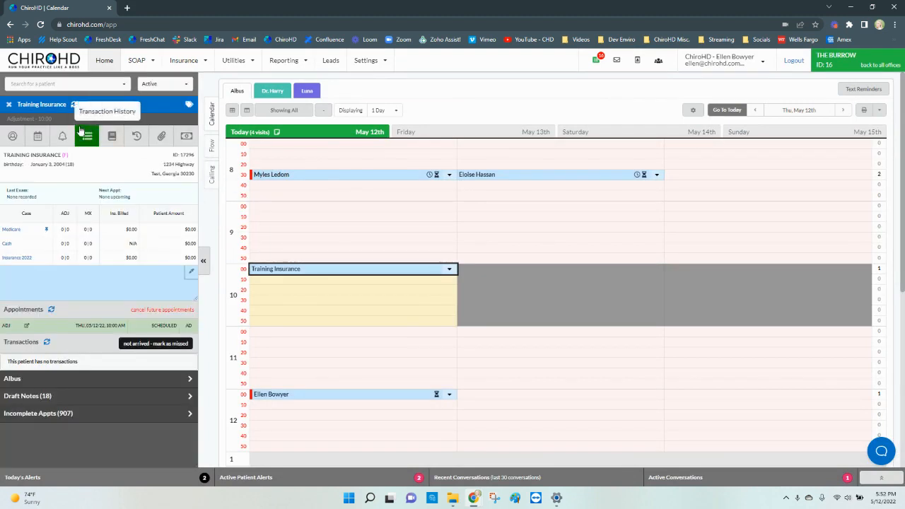
{"action": "left_click", "coordinate": [111, 136]}
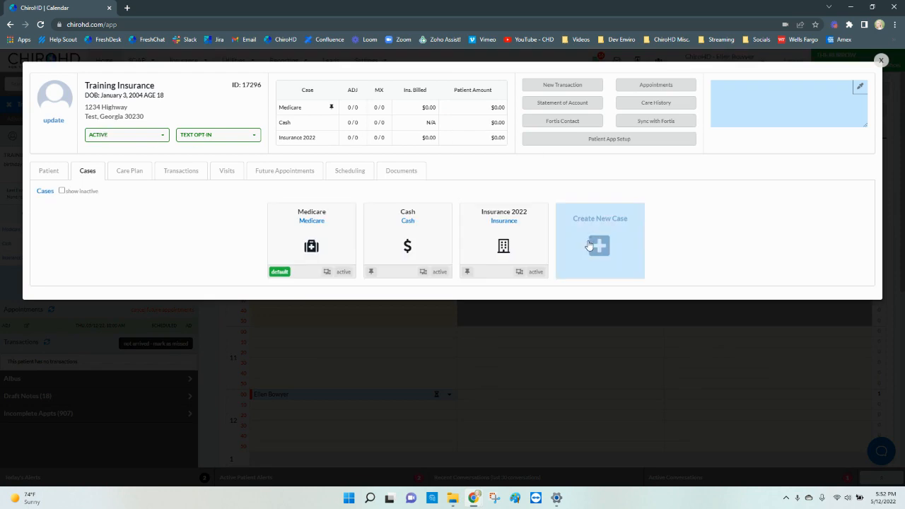
Step: Create a new case of type Personal Injury / Settlement with Suspend Billing set to Billing Suspended, and save it
{"action": "left_click", "coordinate": [589, 245]}
{"action": "left_click", "coordinate": [339, 231]}
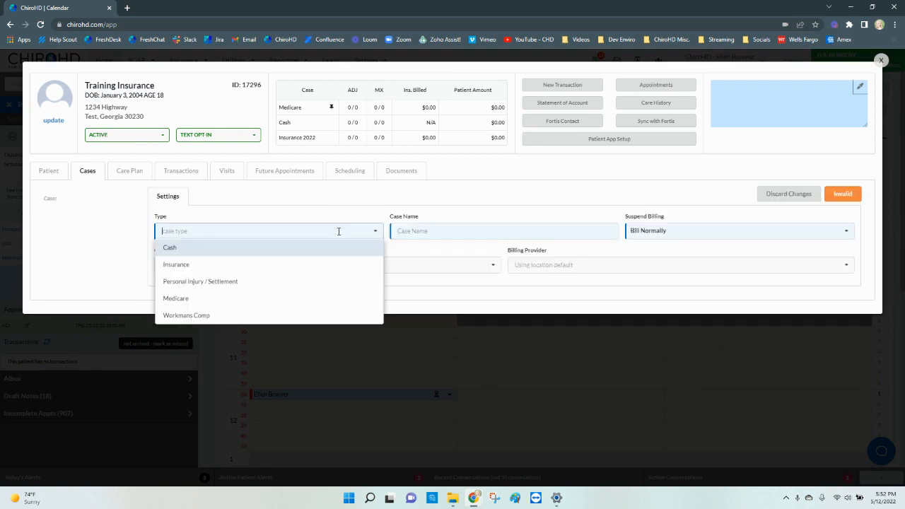
{"action": "left_click", "coordinate": [339, 281]}
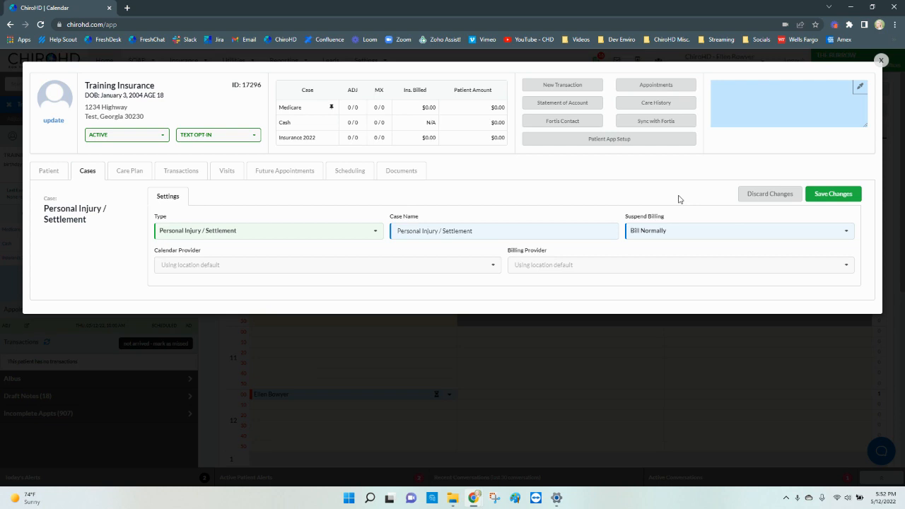
{"action": "left_click", "coordinate": [667, 236]}
{"action": "left_click", "coordinate": [667, 248]}
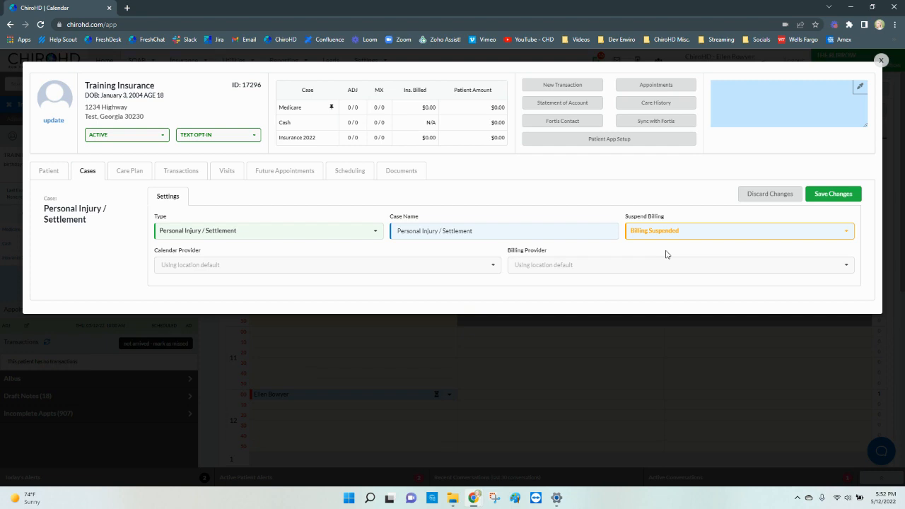
{"action": "left_click", "coordinate": [816, 200]}
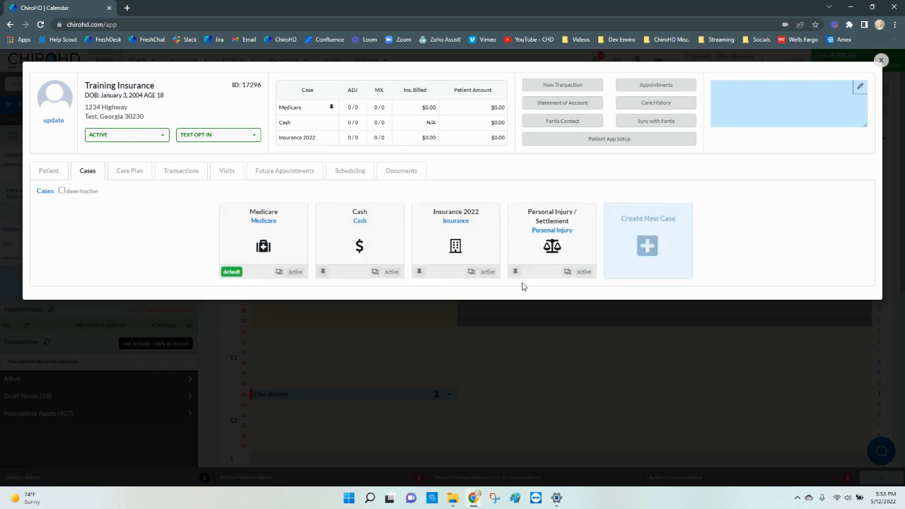
Step: Make the Personal Injury / Settlement case the default and open its treatment and diagnosis details
{"action": "left_click", "coordinate": [515, 272]}
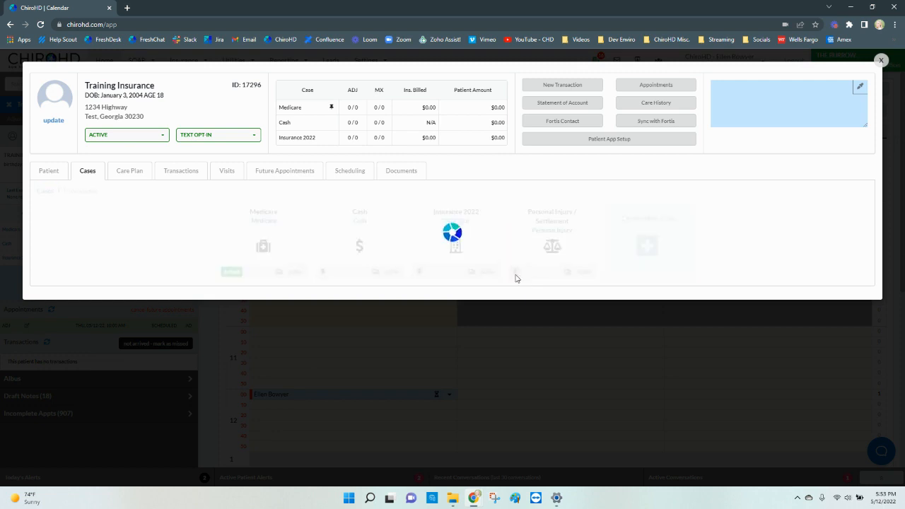
{"action": "left_click", "coordinate": [274, 234]}
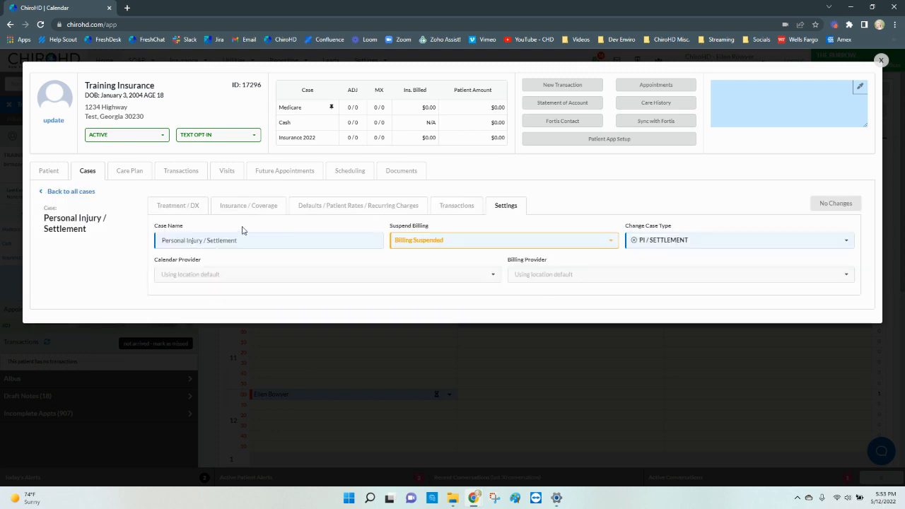
{"action": "left_click", "coordinate": [191, 208]}
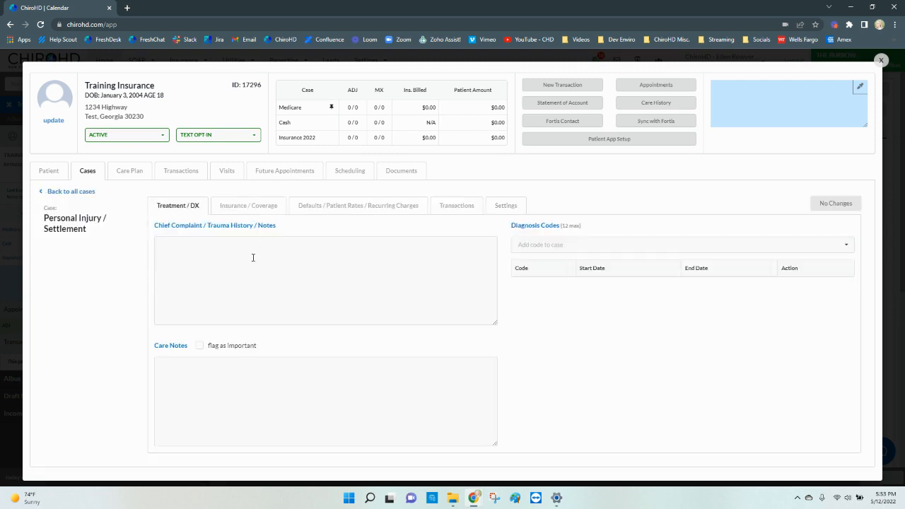
Step: Add diagnosis code M26.603, Bilateral temporomandibular joint disorder, to the case with a start date of May 3, 2022
{"action": "left_click", "coordinate": [613, 244]}
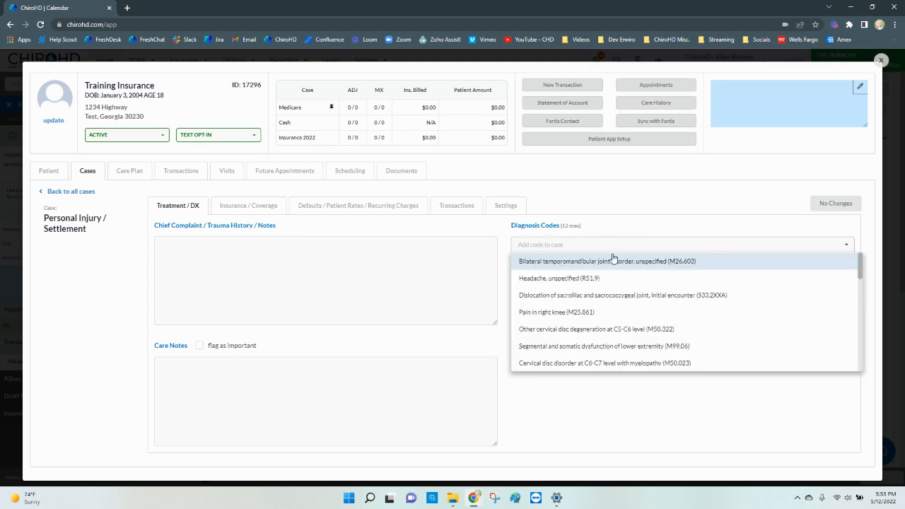
{"action": "left_click", "coordinate": [612, 261]}
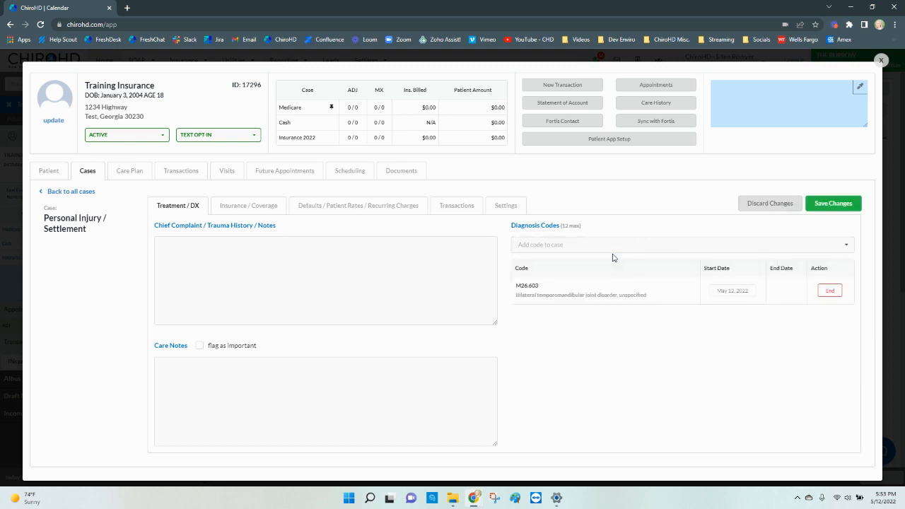
{"action": "left_click", "coordinate": [744, 296]}
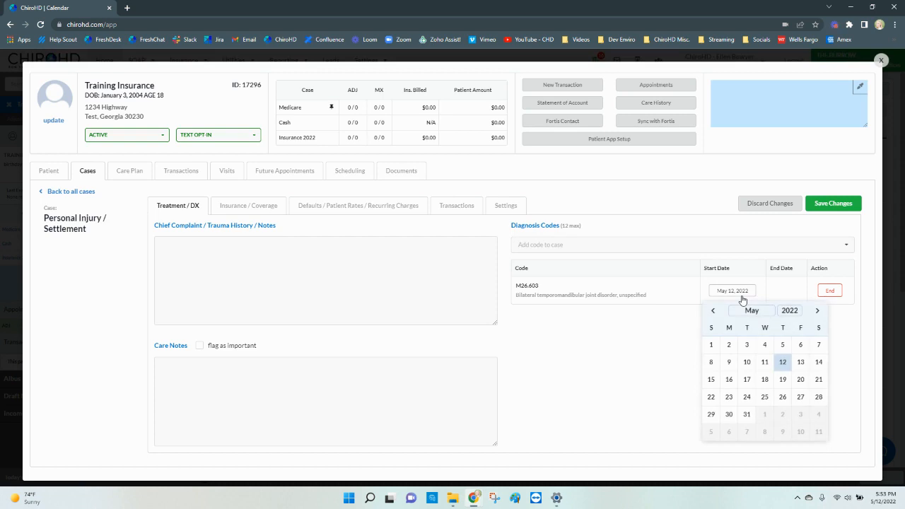
{"action": "left_click", "coordinate": [748, 351]}
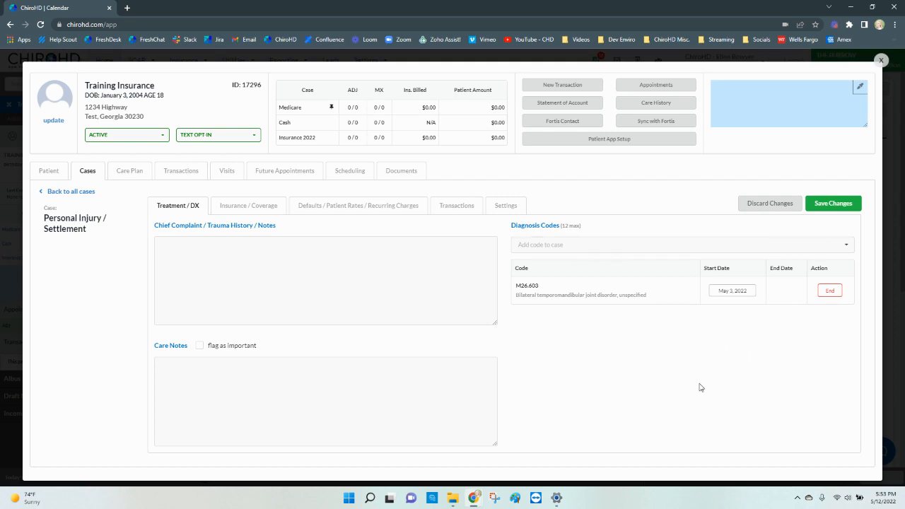
Step: Add diagnosis code S33.2XXA, Dislocation of sacroiliac and sacrococcygeal joint, to the case and save the changes
{"action": "left_click", "coordinate": [645, 245]}
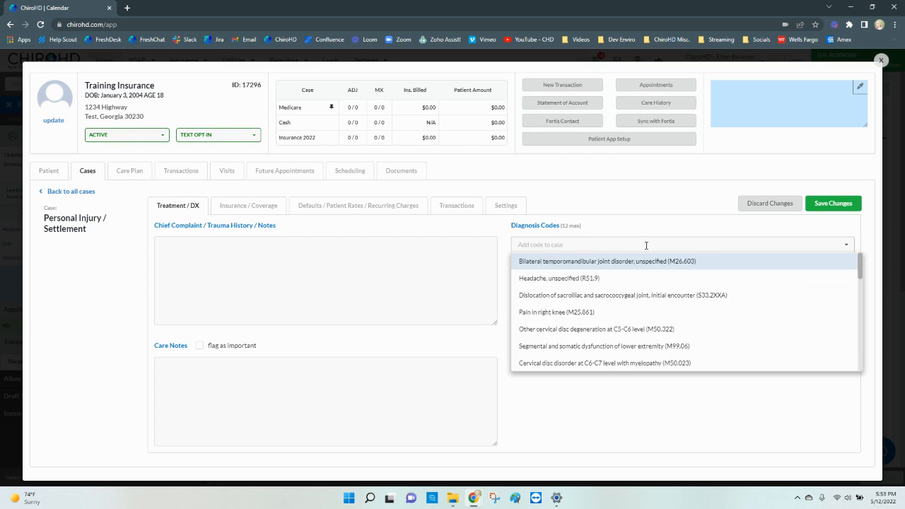
{"action": "left_click", "coordinate": [642, 295]}
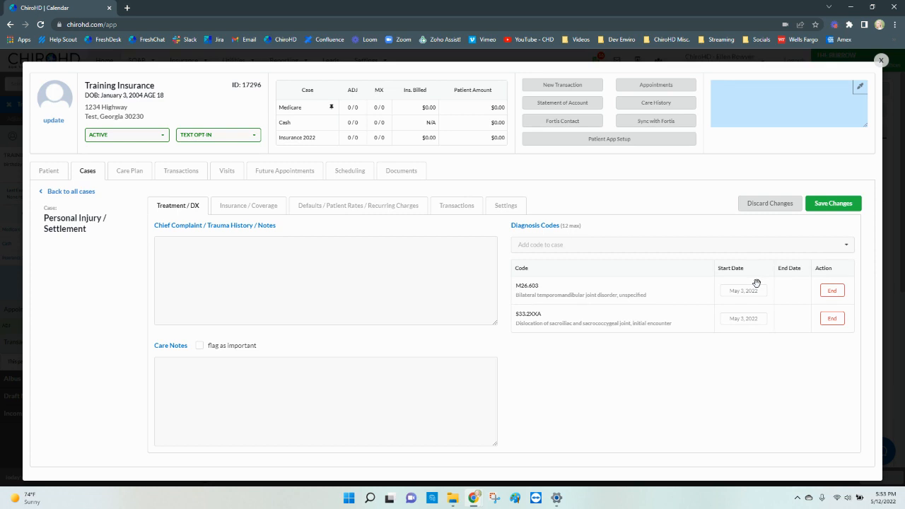
{"action": "left_click", "coordinate": [843, 205]}
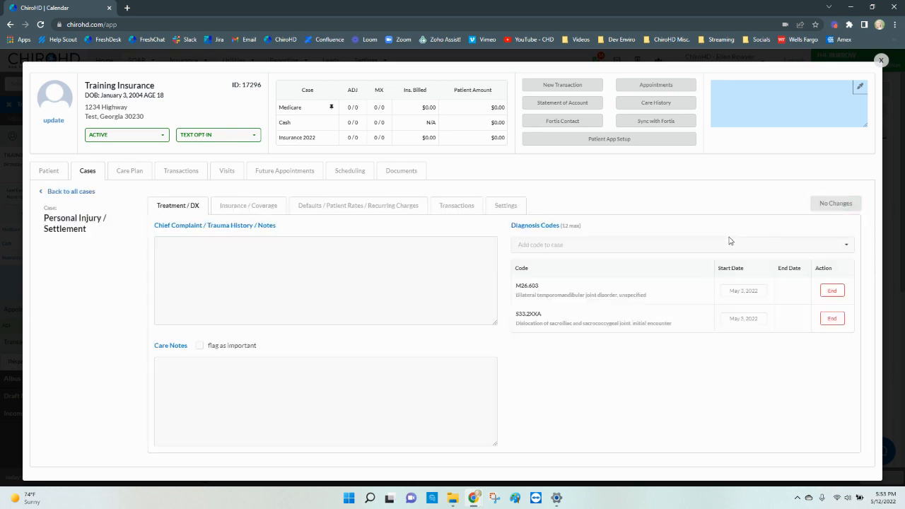
Step: Start a new insurance coverage for the case with PI Attorney Test as the company or attorney, and clear its coverage end date
{"action": "left_click", "coordinate": [254, 205]}
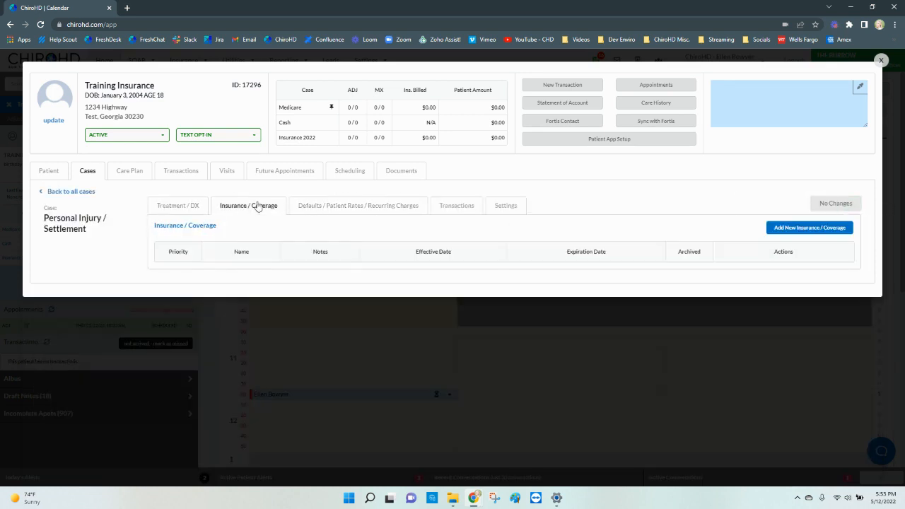
{"action": "left_click", "coordinate": [835, 231]}
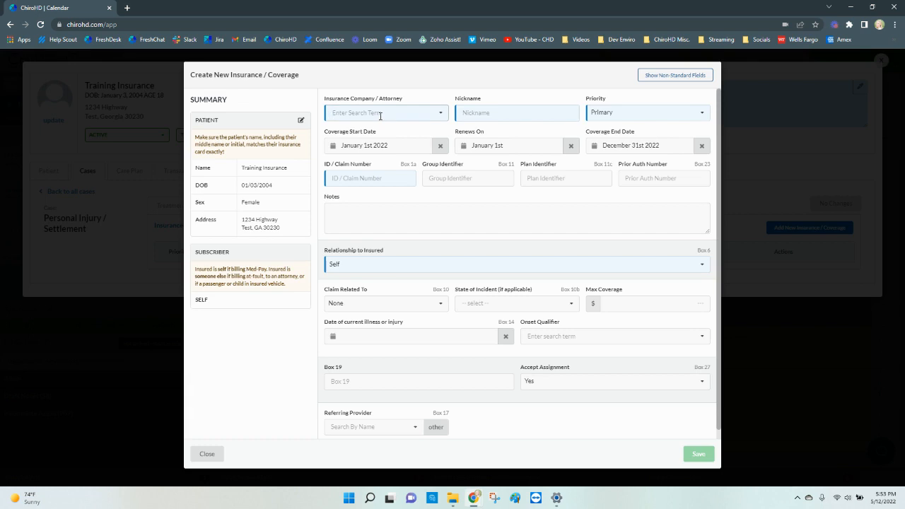
{"action": "type", "text": "pi at"}
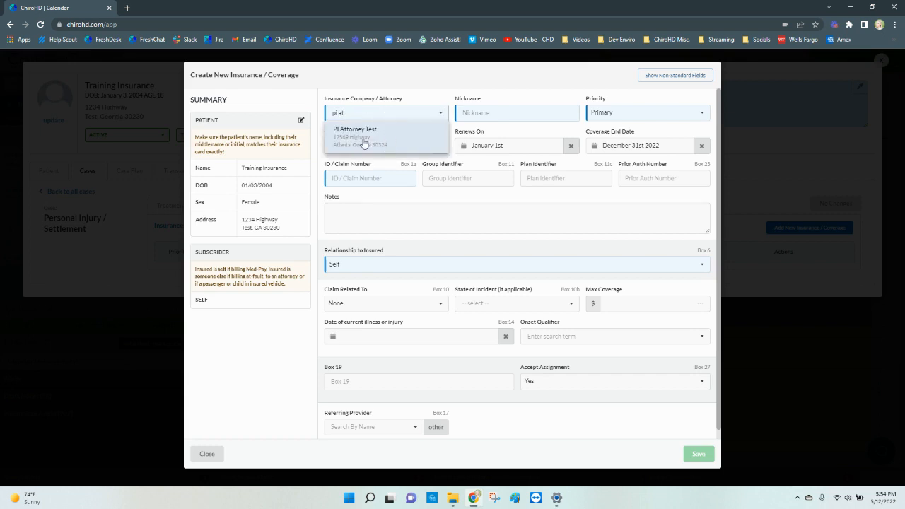
{"action": "left_click", "coordinate": [363, 142]}
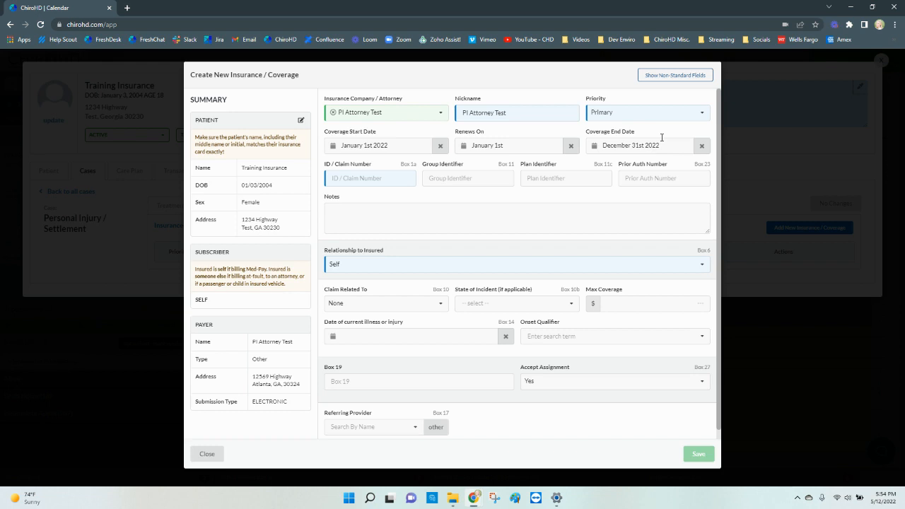
{"action": "left_click", "coordinate": [702, 145]}
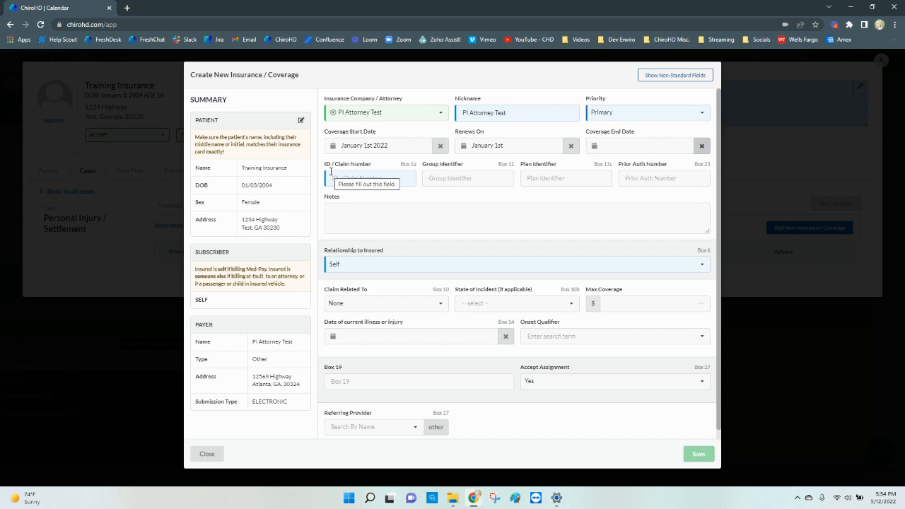
Step: Enter the ID / claim number for the PI Attorney Test coverage
{"action": "left_click", "coordinate": [360, 181]}
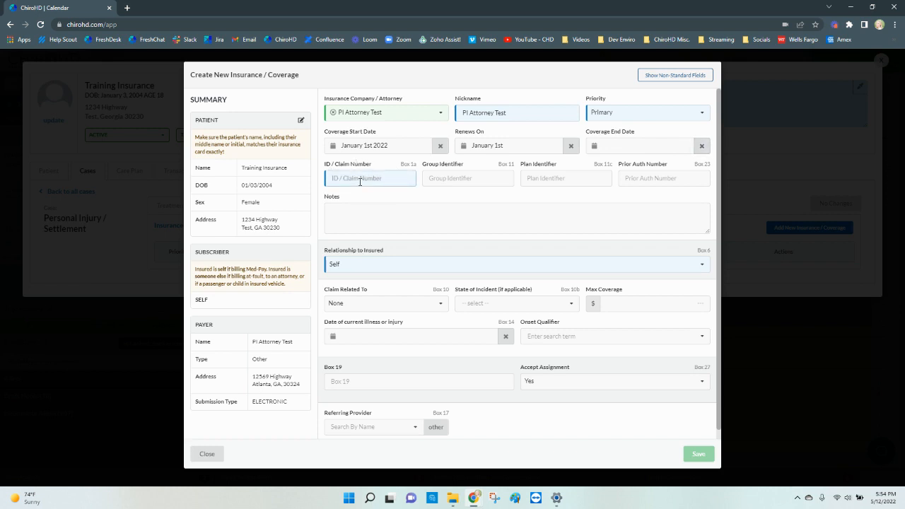
{"action": "type", "text": "THY5239"}
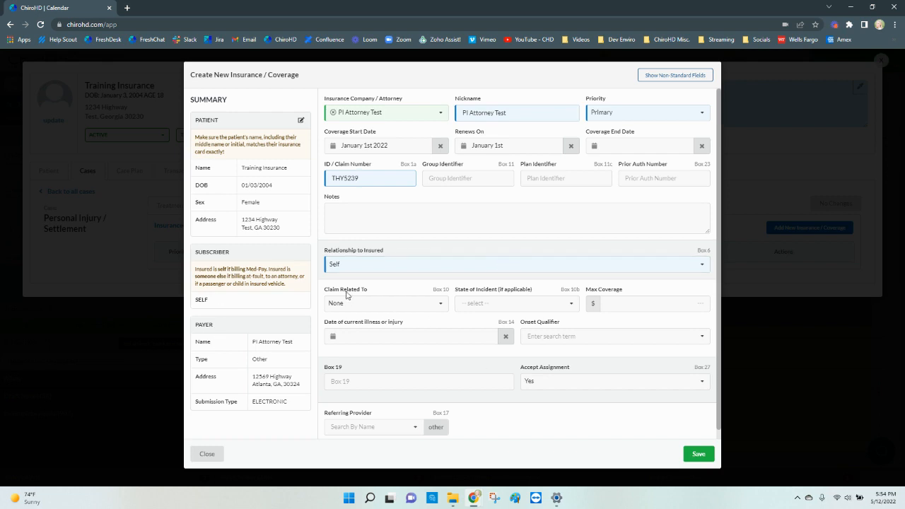
Step: Relate the claim to an Auto Accident and set the state of incident to Michigan
{"action": "left_click", "coordinate": [412, 302]}
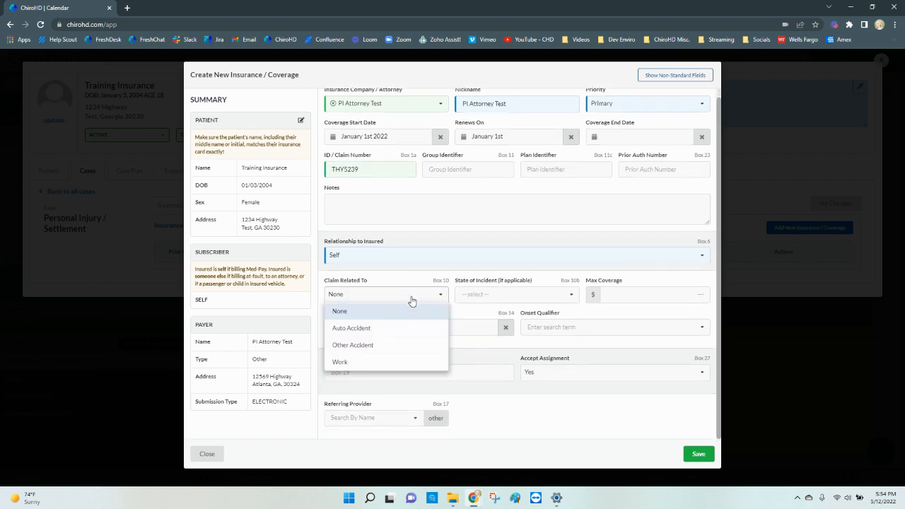
{"action": "left_click", "coordinate": [393, 331]}
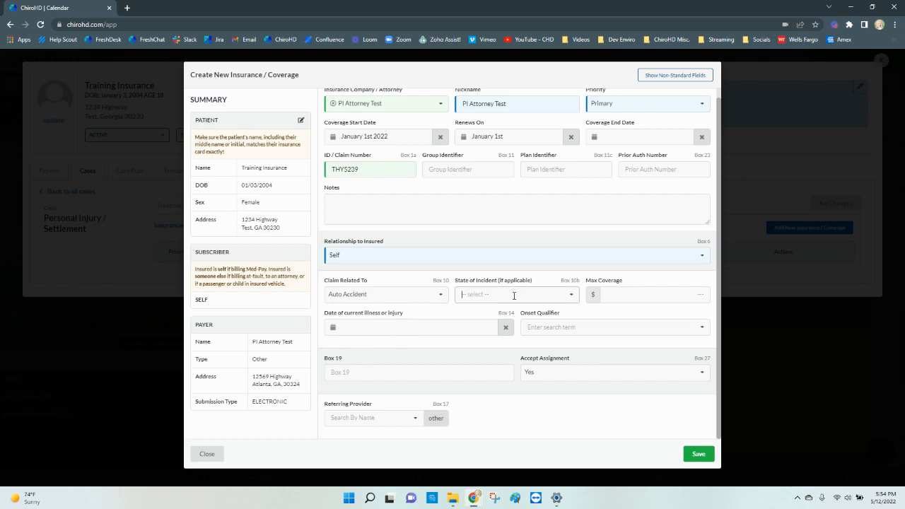
{"action": "left_click", "coordinate": [514, 295]}
{"action": "type", "text": "ga"}
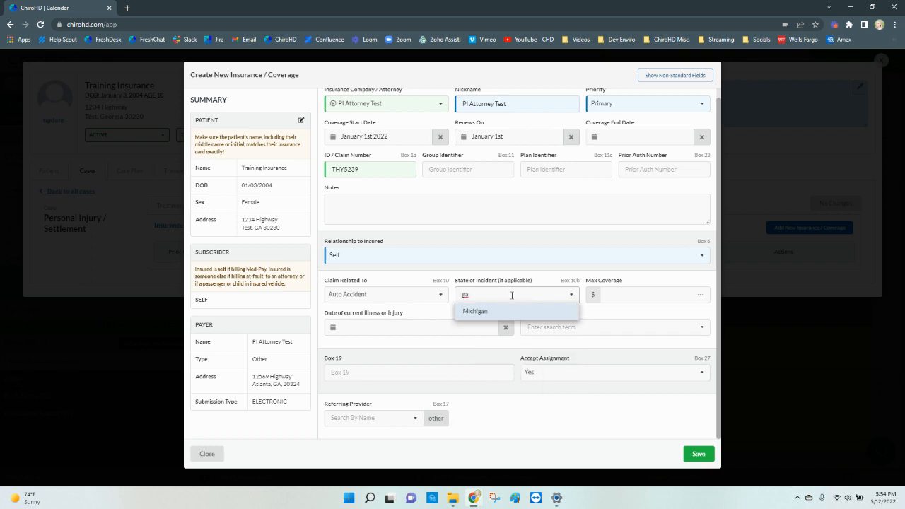
{"action": "left_click", "coordinate": [515, 315]}
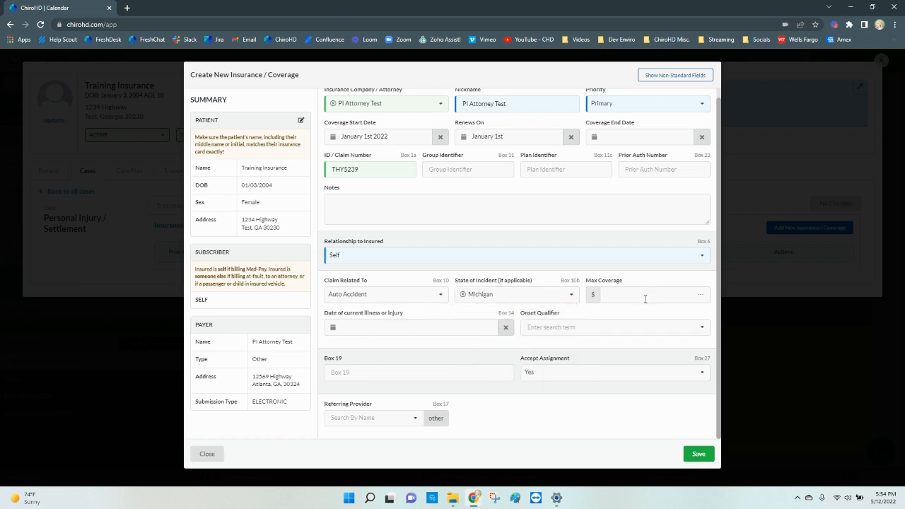
Step: Set the max coverage of the new insurance to 3000.00 dollars
{"action": "left_click", "coordinate": [645, 299]}
{"action": "type", "text": "3000.000"}
{"action": "key", "text": "BackSpace"}
Step: Set the date of injury to May 1st 2022 with onset qualifier 439 - Accident, and save the coverage
{"action": "left_click", "coordinate": [412, 326]}
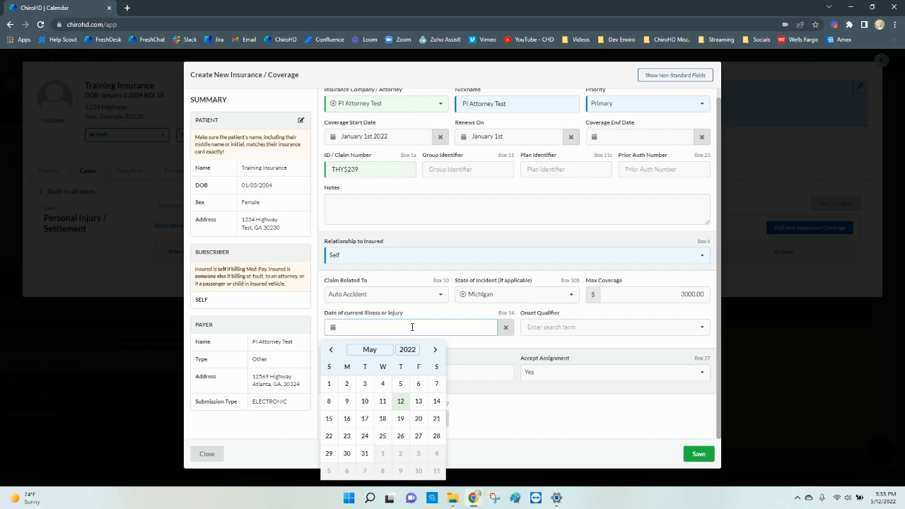
{"action": "left_click", "coordinate": [329, 383]}
{"action": "left_click", "coordinate": [576, 328]}
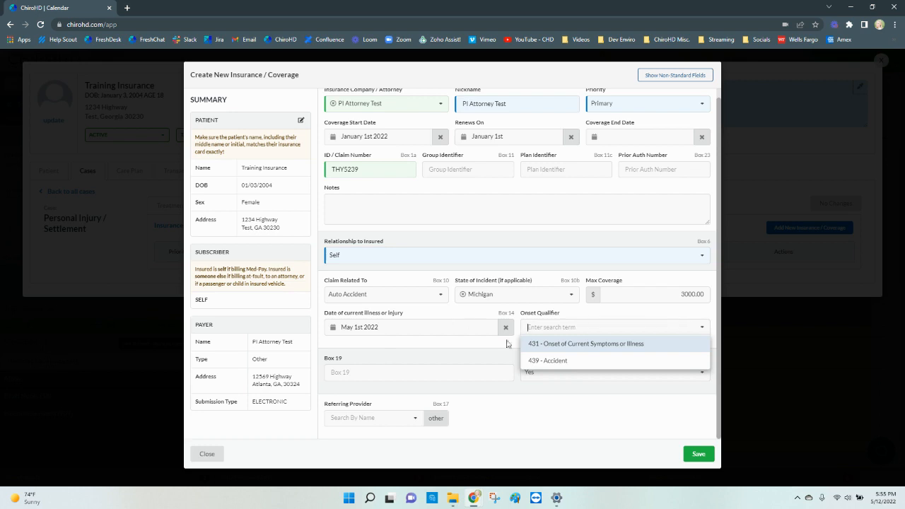
{"action": "left_click", "coordinate": [541, 361]}
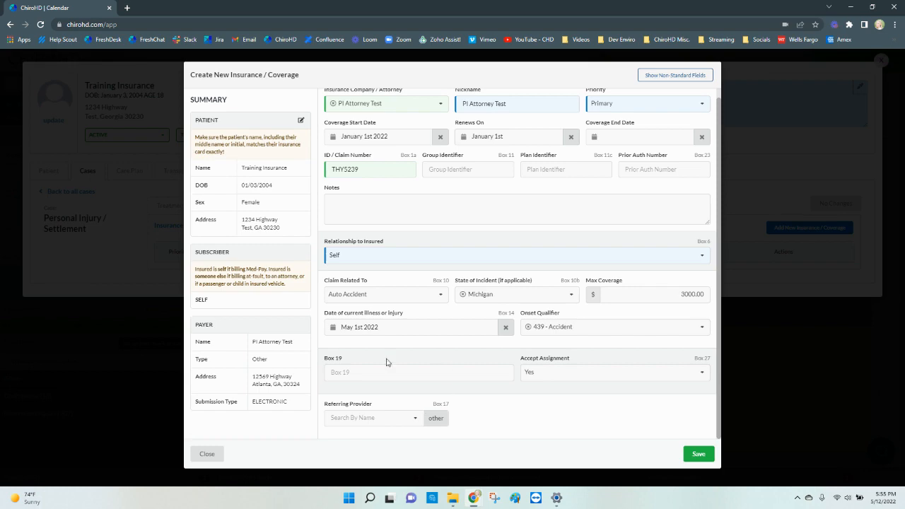
{"action": "left_click", "coordinate": [698, 454]}
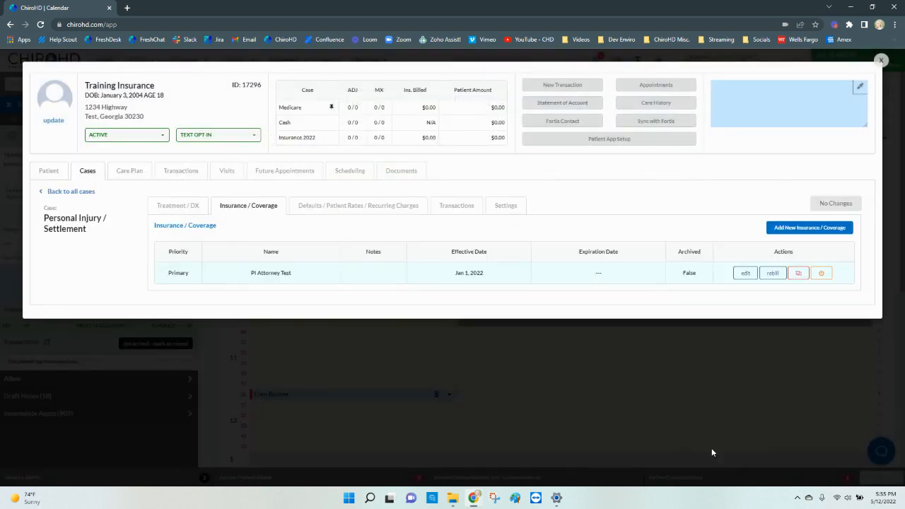
Step: Find the "Ins" entry to add Adj - 3-4 Regions, mechanical and manual Traction, and Therapeutic Exercise as default charges for the case, and save
{"action": "left_click", "coordinate": [384, 215]}
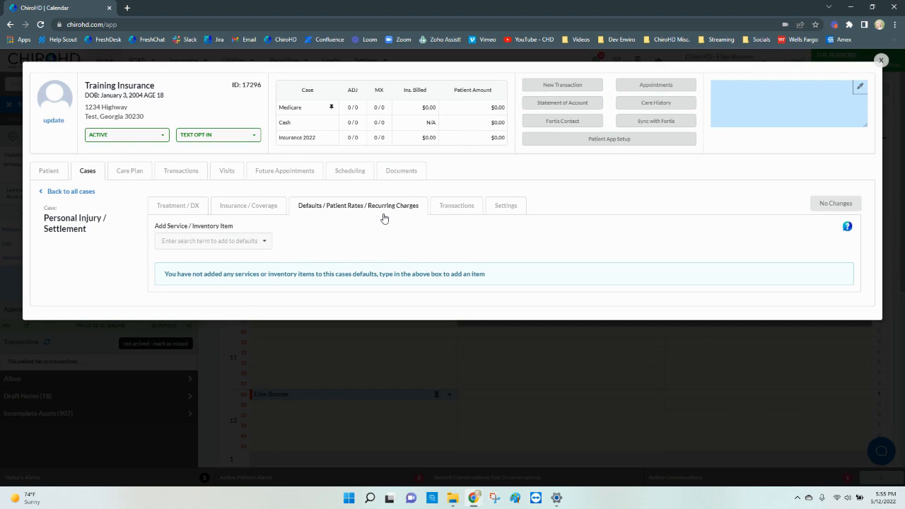
{"action": "left_click", "coordinate": [170, 241]}
{"action": "type", "text": "Ins"}
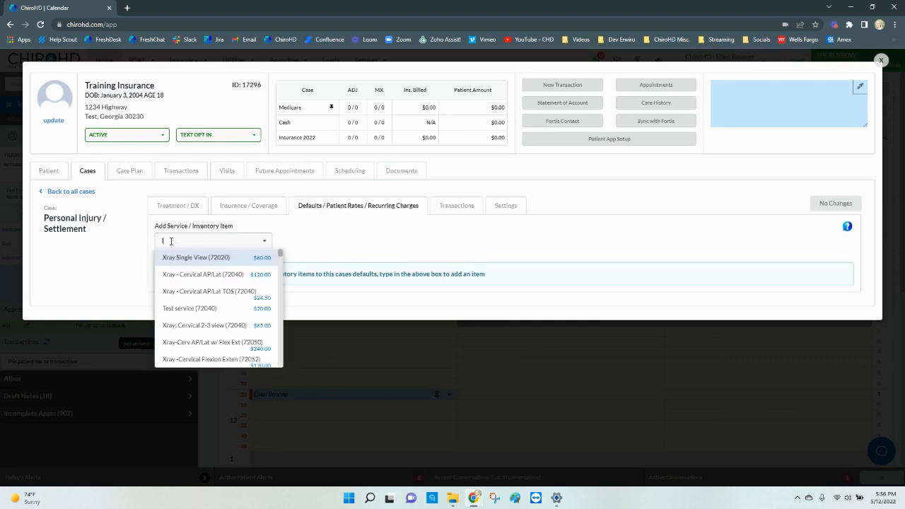
{"action": "left_click", "coordinate": [175, 257]}
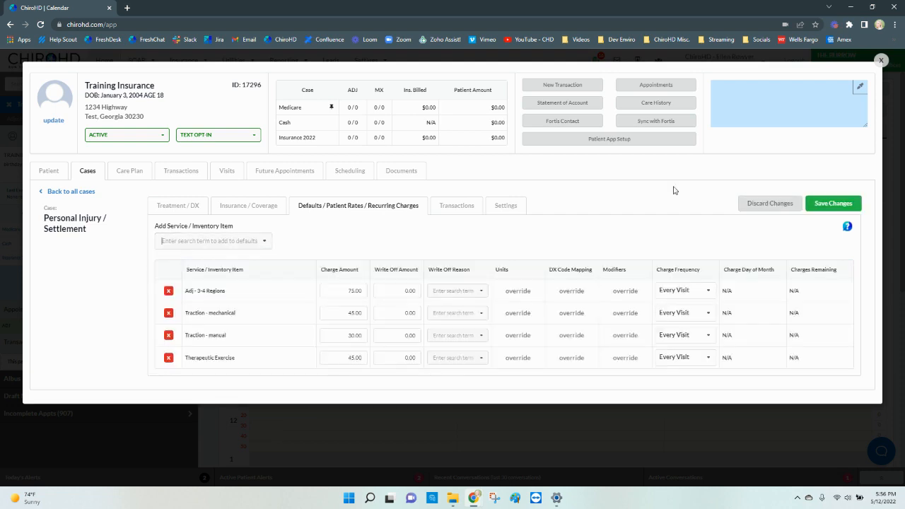
{"action": "left_click", "coordinate": [817, 210]}
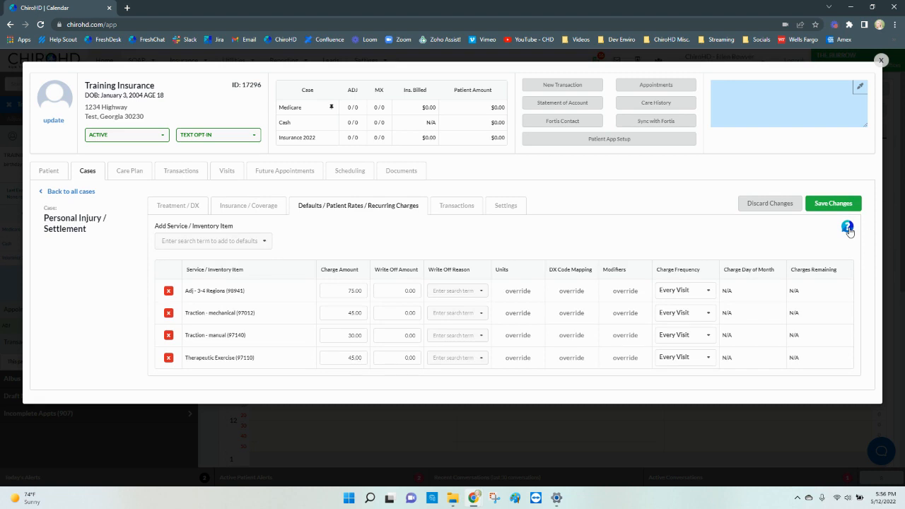
Step: Change the Personal Injury / Settlement case's suspend billing setting to Bill Normally, save it and close the patient record
{"action": "left_click", "coordinate": [507, 212]}
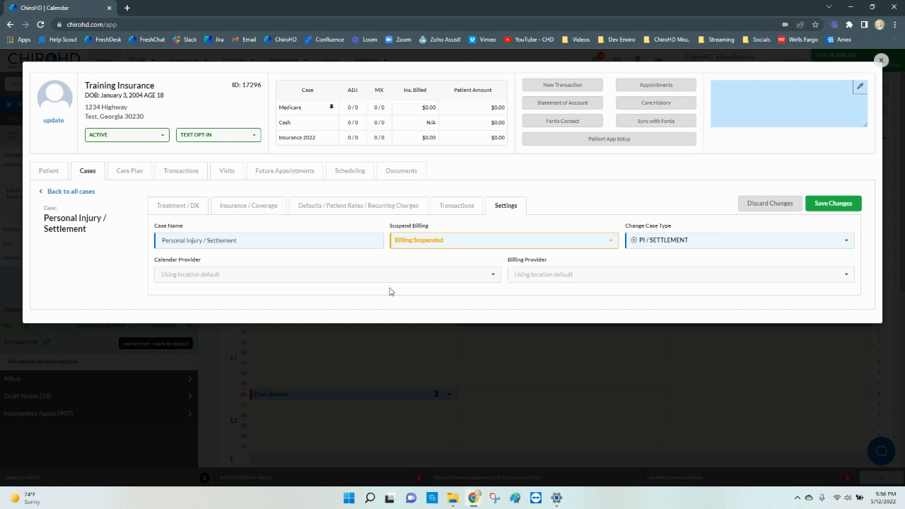
{"action": "left_click", "coordinate": [467, 242]}
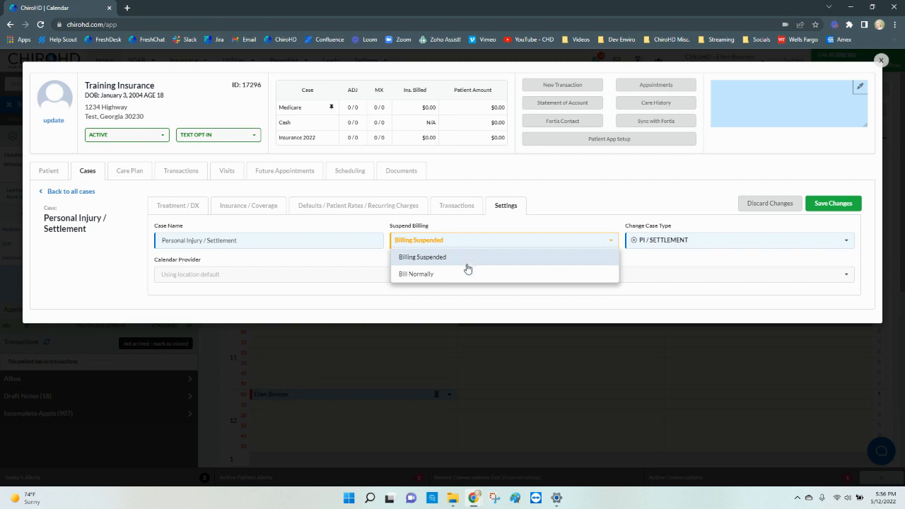
{"action": "left_click", "coordinate": [467, 272]}
{"action": "left_click", "coordinate": [838, 209]}
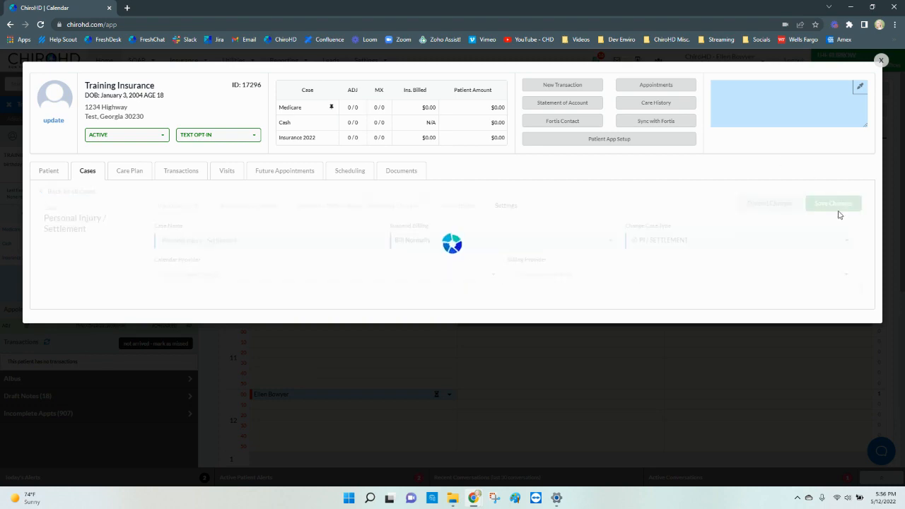
{"action": "left_click", "coordinate": [882, 62]}
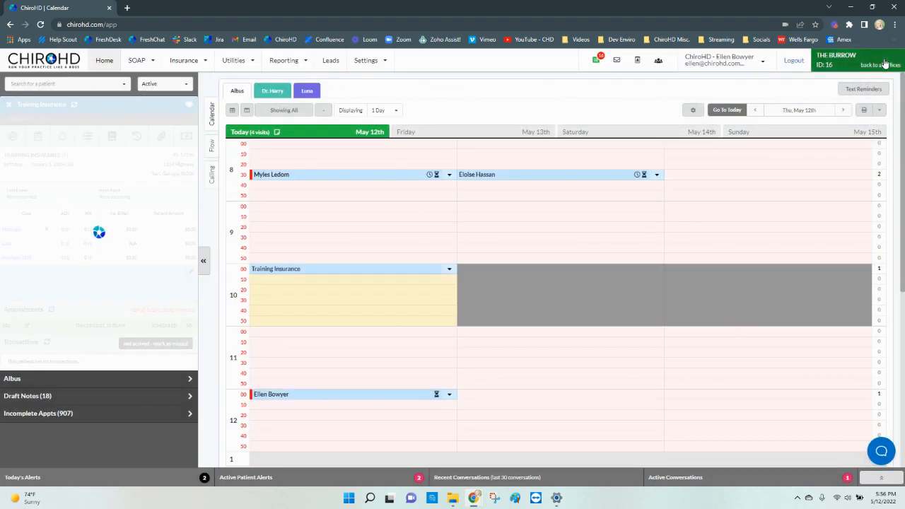
Step: Review the Billable Items on Suspended Cases health check in Simple Reporting, and return to the calendar
{"action": "left_click", "coordinate": [284, 64]}
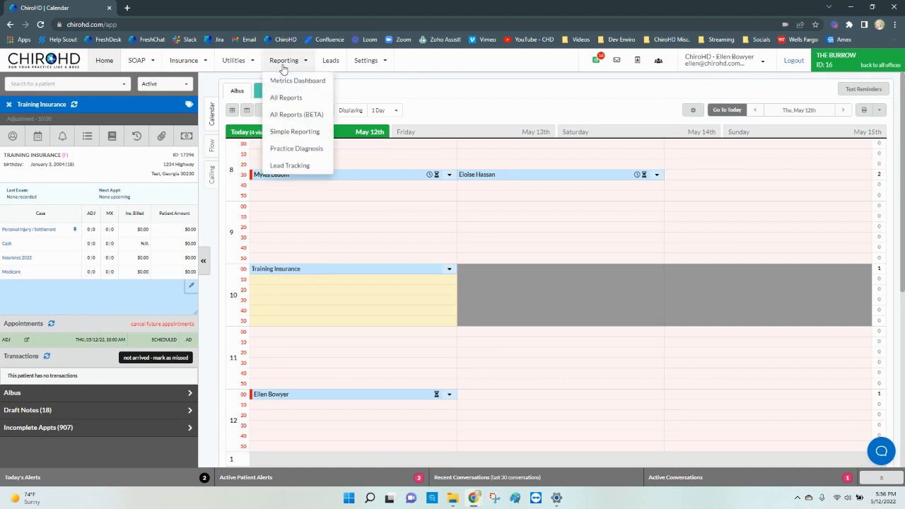
{"action": "left_click", "coordinate": [290, 130]}
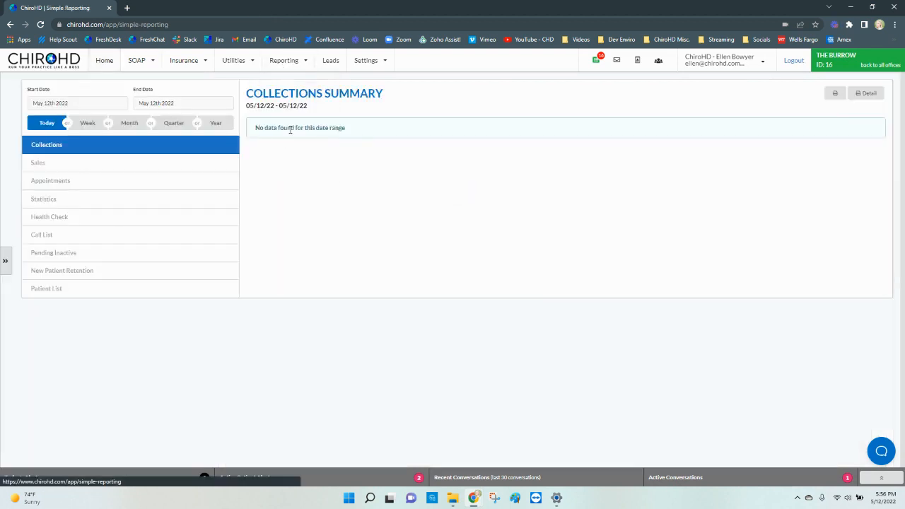
{"action": "left_click", "coordinate": [178, 217]}
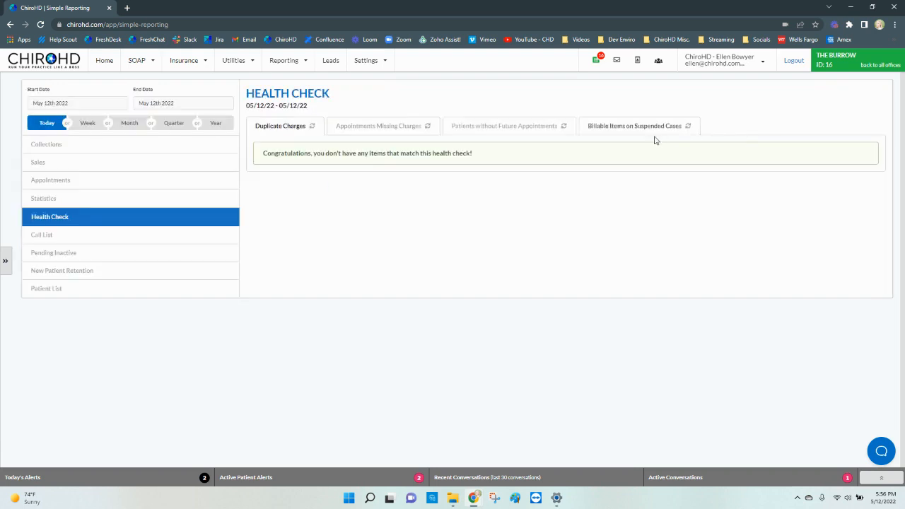
{"action": "left_click", "coordinate": [645, 129]}
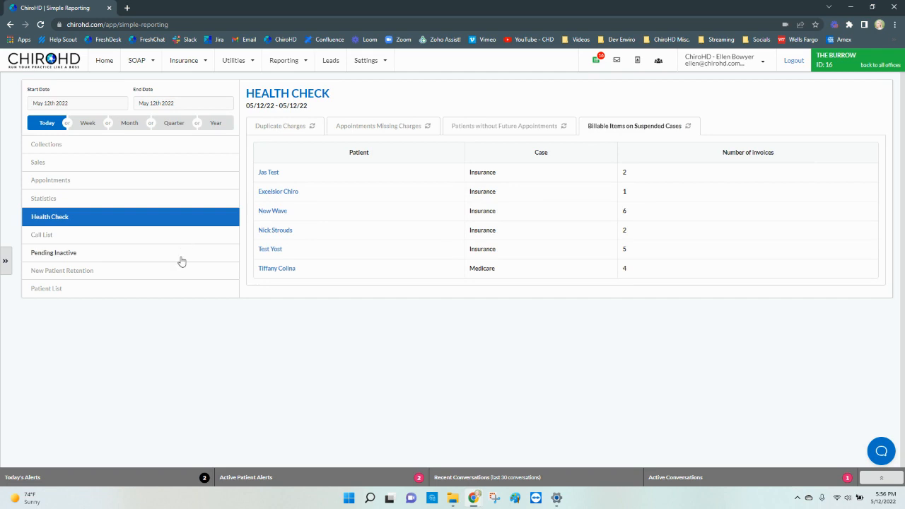
{"action": "left_click", "coordinate": [105, 62]}
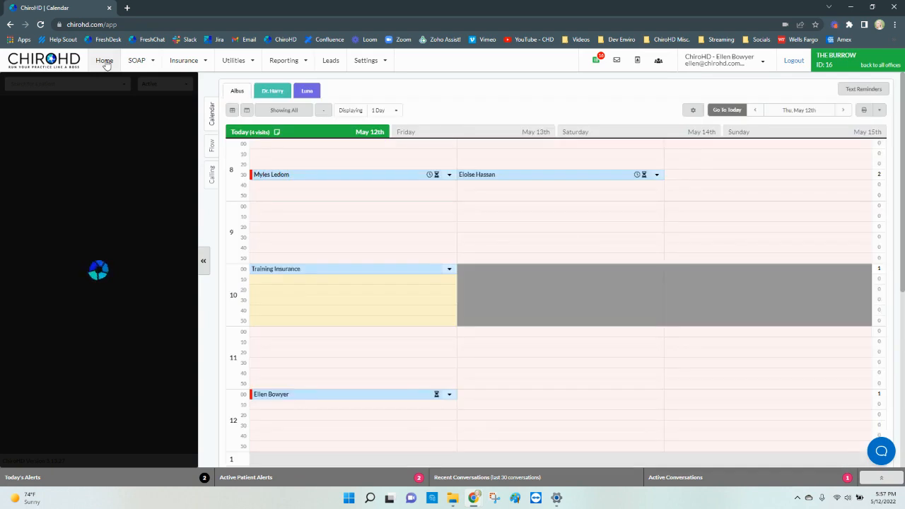